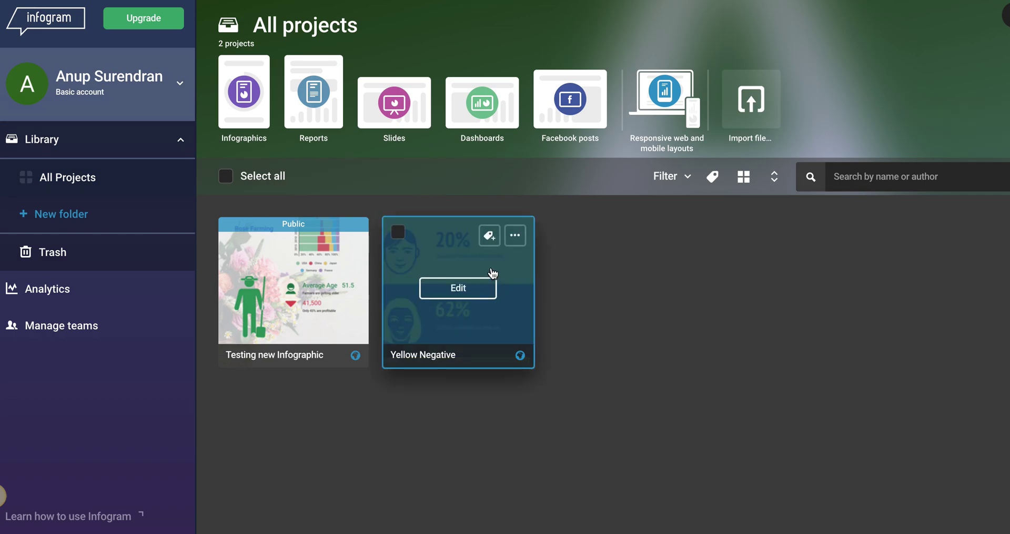
pyautogui.click(473, 285)
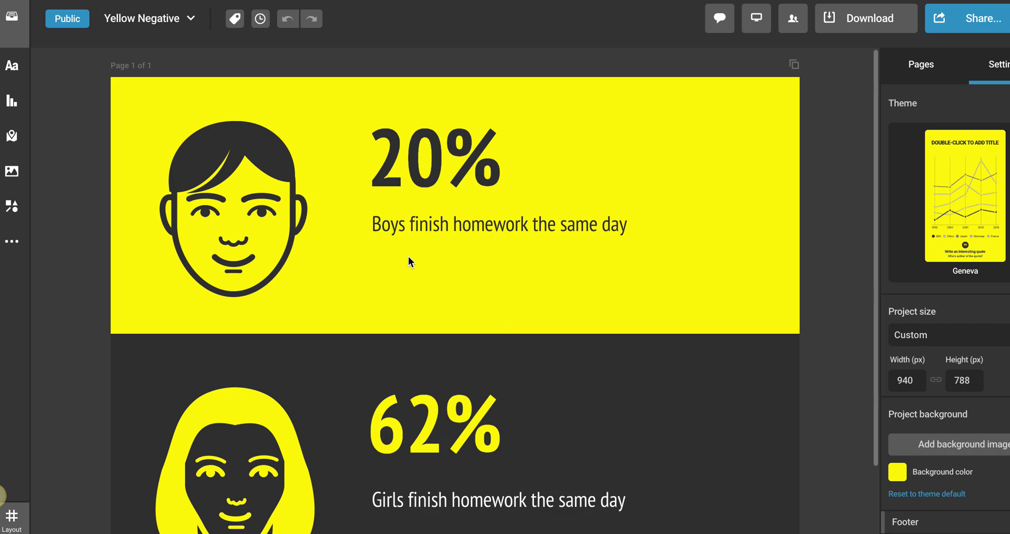
pyautogui.click(75, 18)
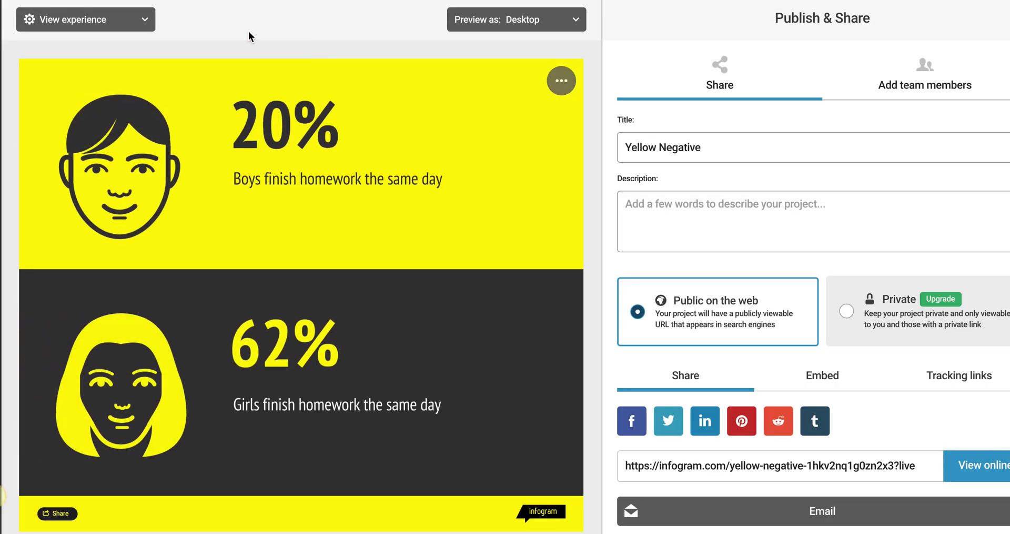
pyautogui.press('Escape')
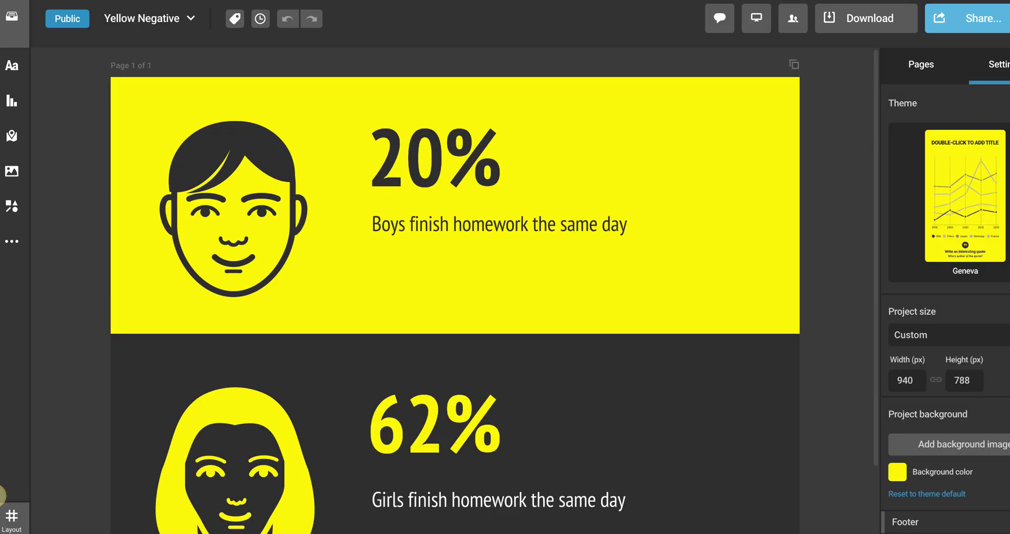
pyautogui.click(24, 15)
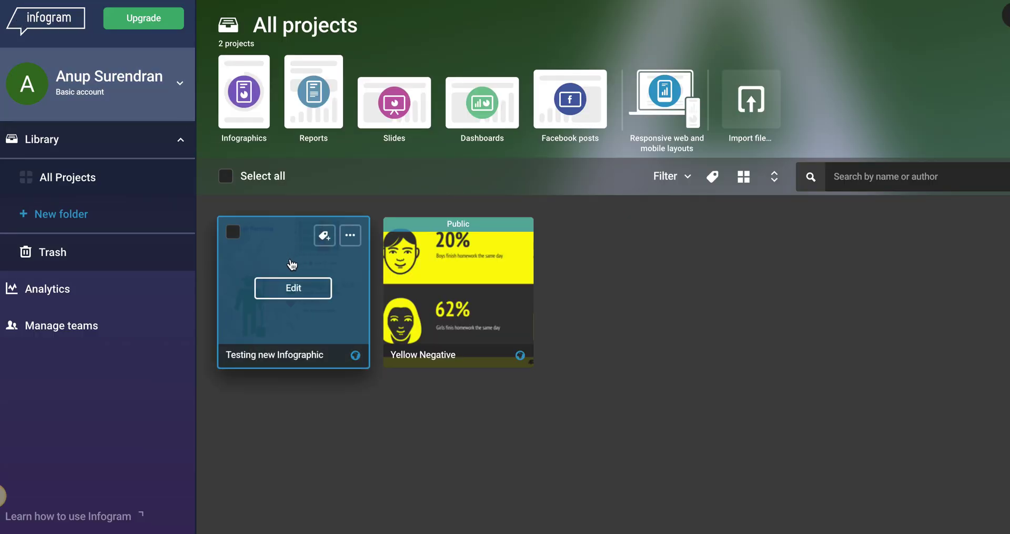
pyautogui.click(285, 288)
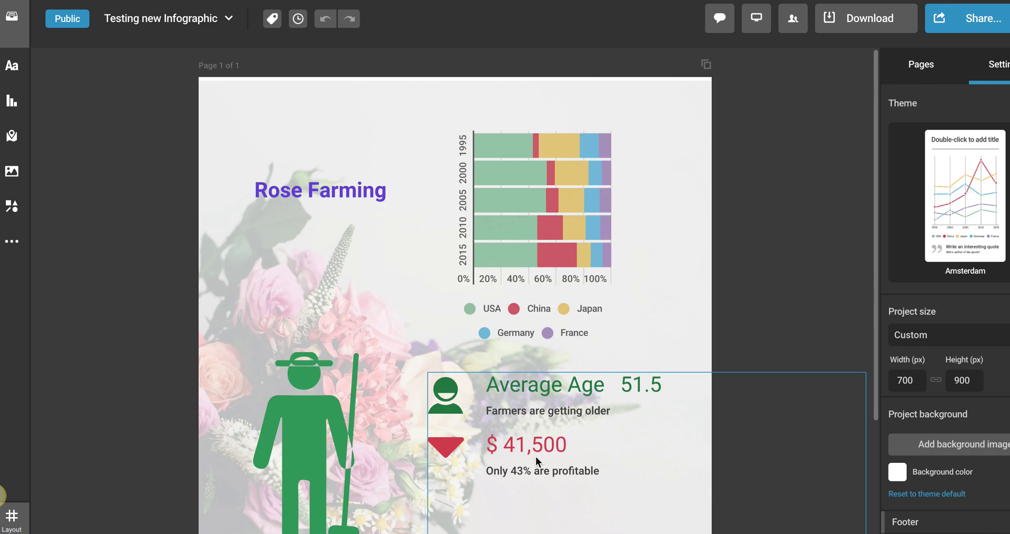
# Move the Average Age and $41,500 fact group up and to the left, nudging it slightly higher
pyautogui.moveTo(434, 447); pyautogui.dragTo(433, 444)
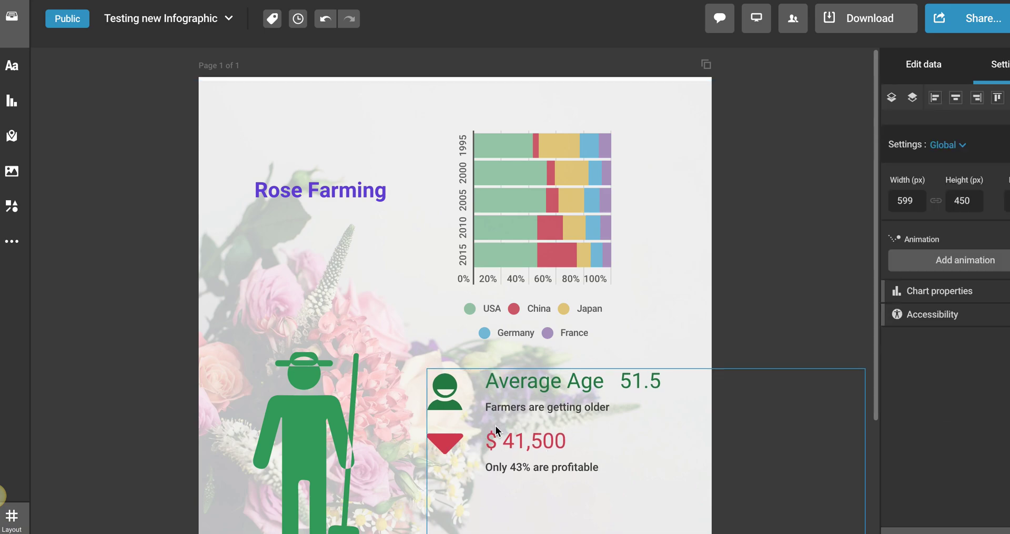
pyautogui.moveTo(496, 425); pyautogui.dragTo(509, 418)
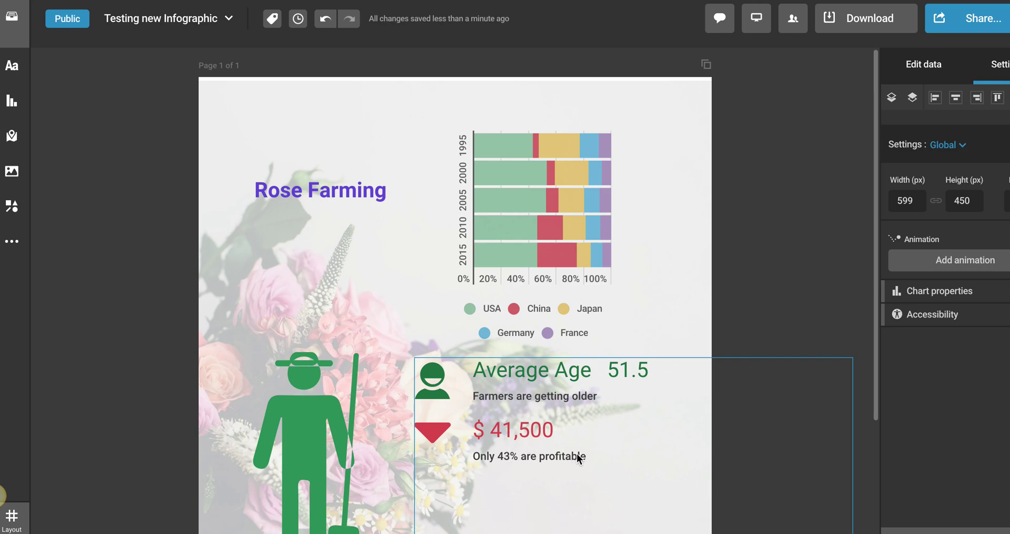
pyautogui.press('Up')
# Add a third row to the fact list and colour it purple (6D53DC)
pyautogui.doubleClick(553, 416)
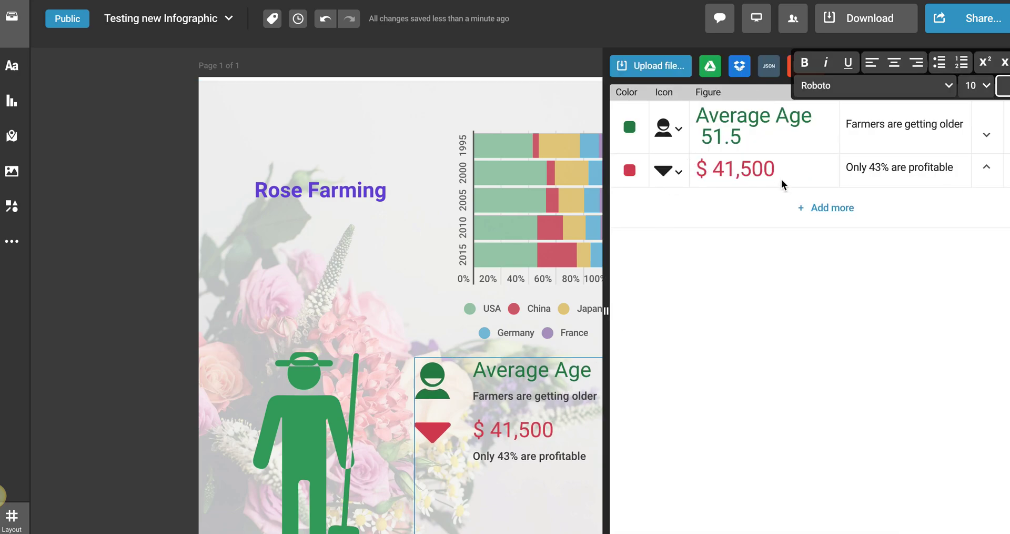
pyautogui.click(826, 210)
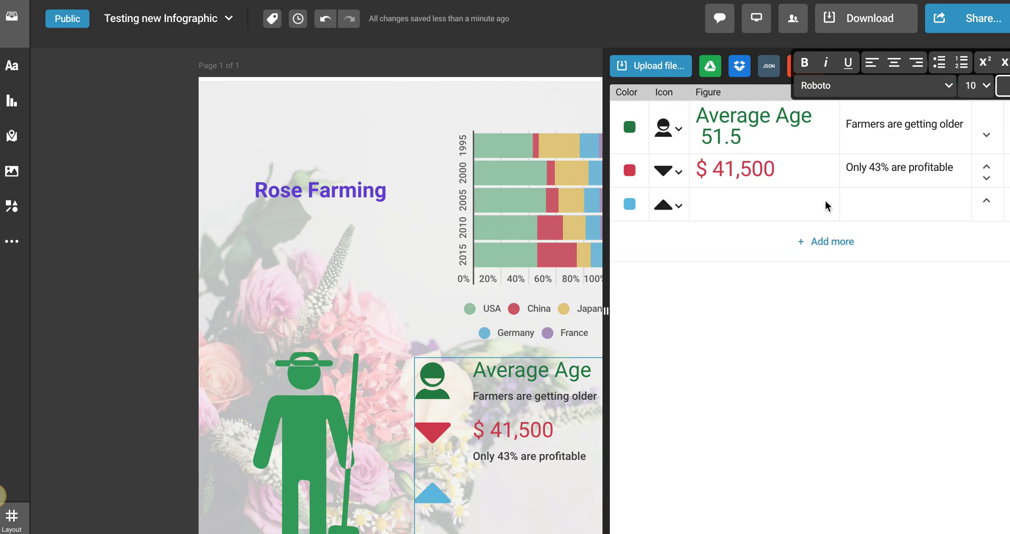
pyautogui.click(630, 205)
pyautogui.click(568, 231)
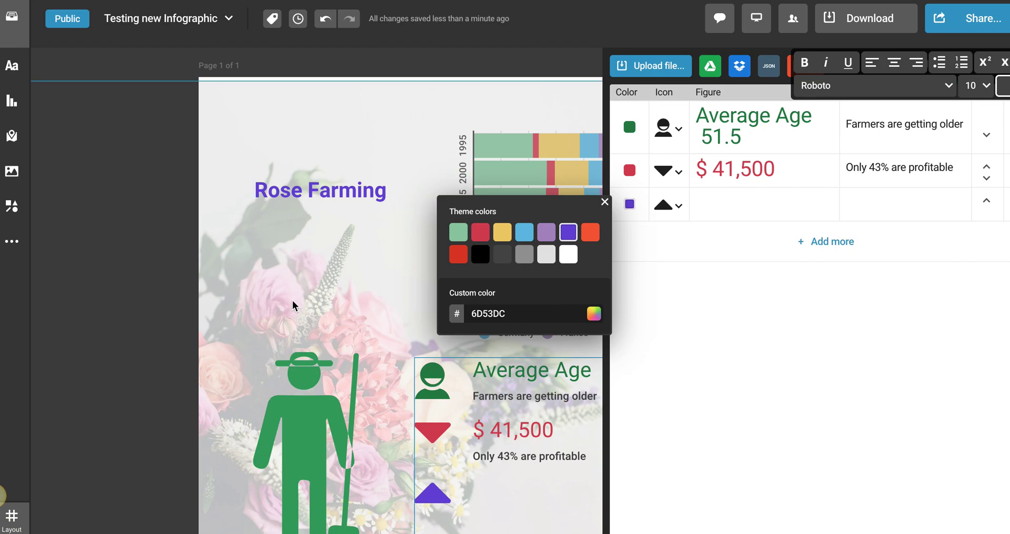
# Search the icon library for a percent icon, then dismiss the upgrade offer it triggers
pyautogui.click(683, 206)
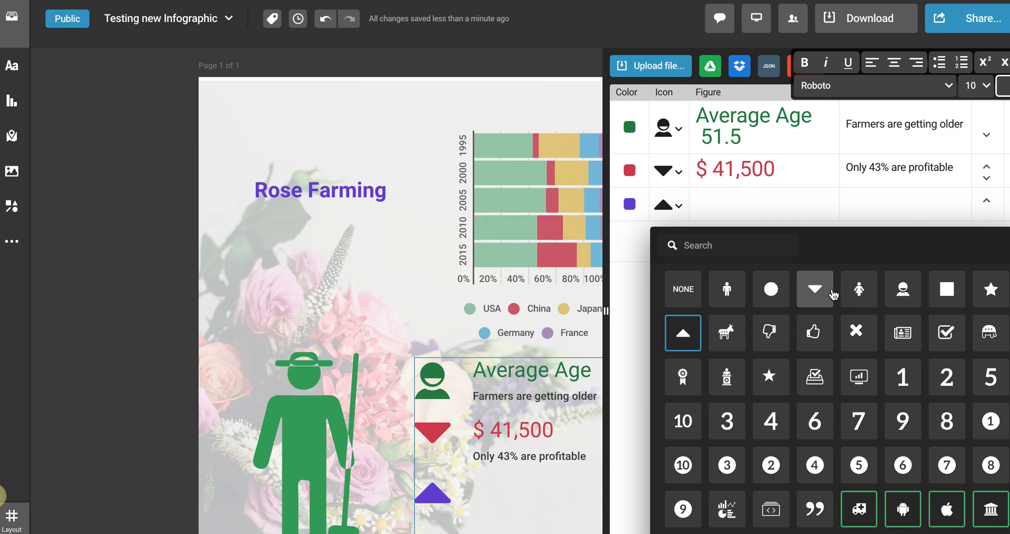
pyautogui.click(699, 246)
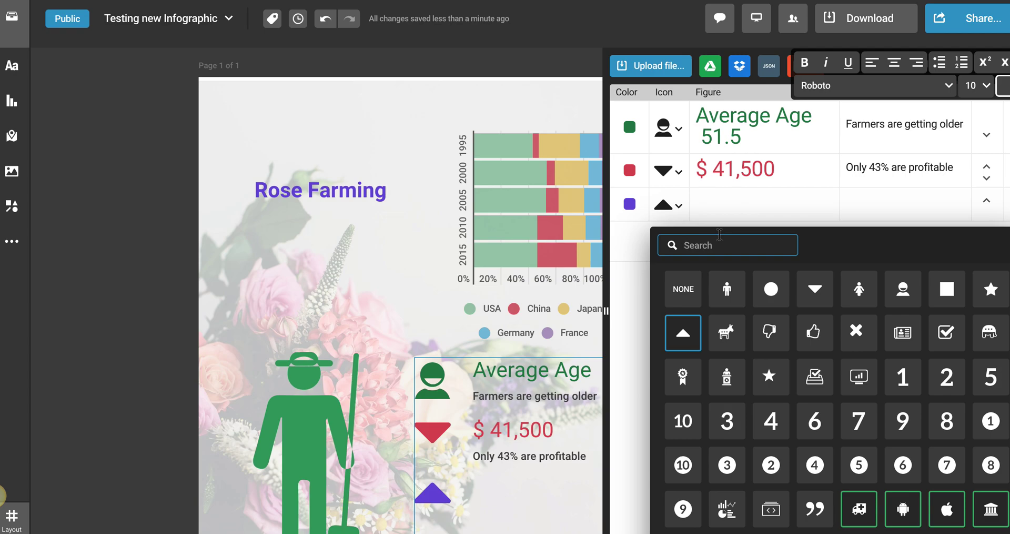
pyautogui.write('perce')
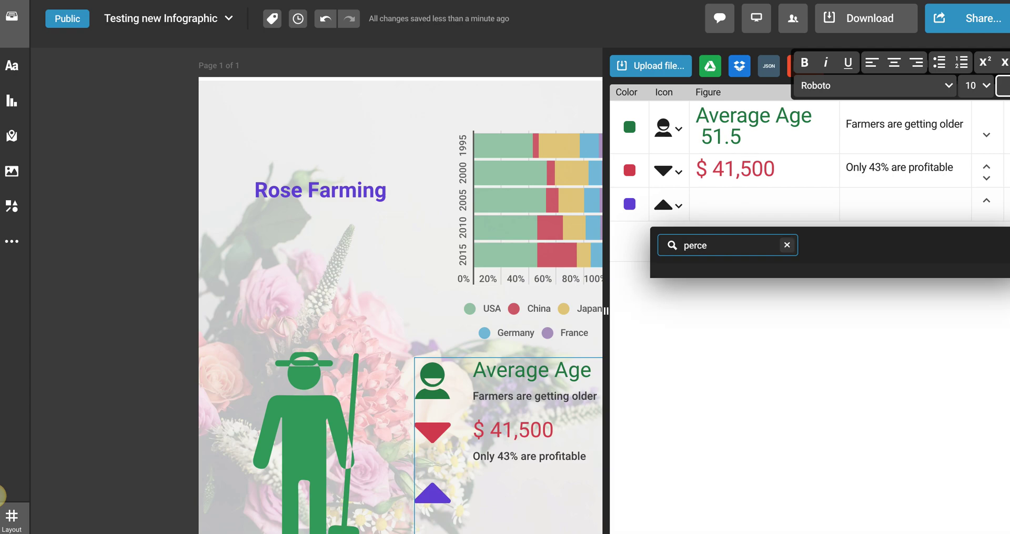
pyautogui.write('nt')
pyautogui.press('BackSpace')
pyautogui.press('BackSpace')
pyautogui.press('BackSpace')
pyautogui.press('BackSpace')
pyautogui.write('cent')
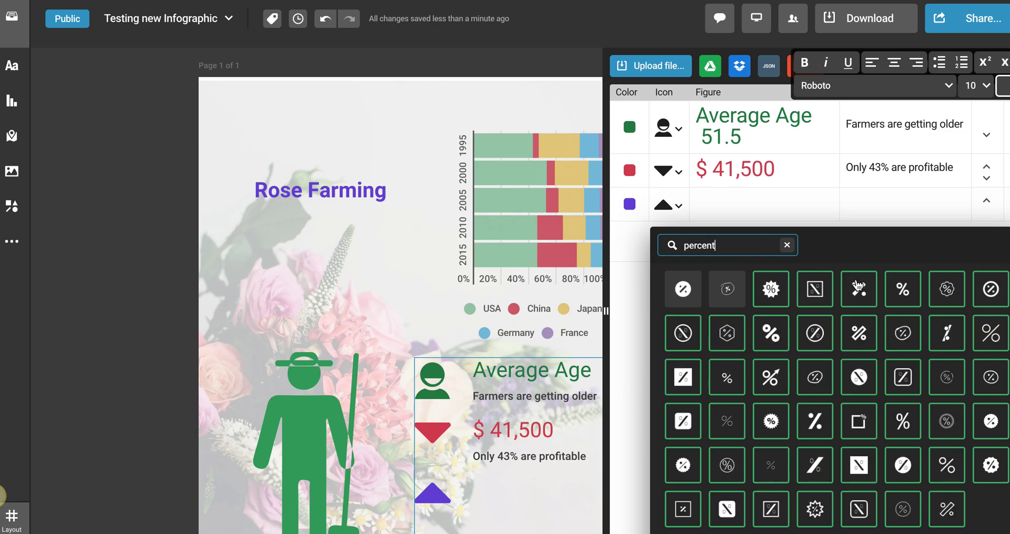
pyautogui.click(858, 287)
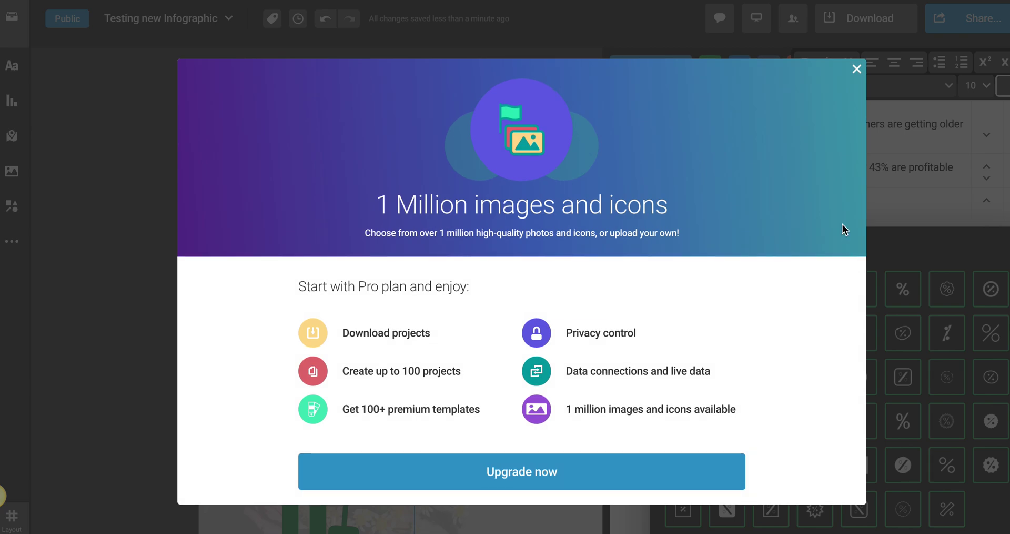
pyautogui.click(856, 72)
# Give the third row the chart-on-monitor icon from the icon grid
pyautogui.click(672, 211)
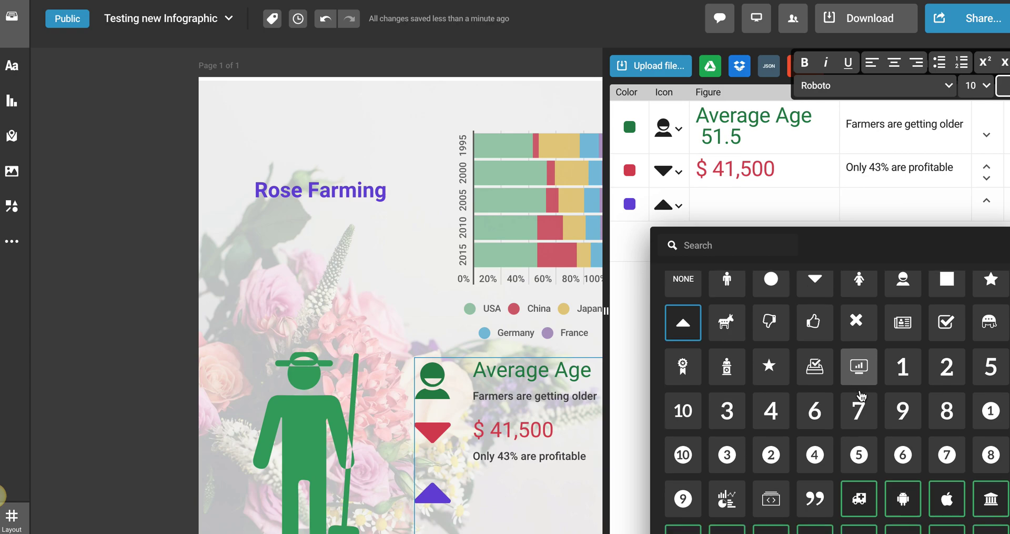
pyautogui.scroll(-2, 858, 389)
pyautogui.scroll(-2, 852, 410)
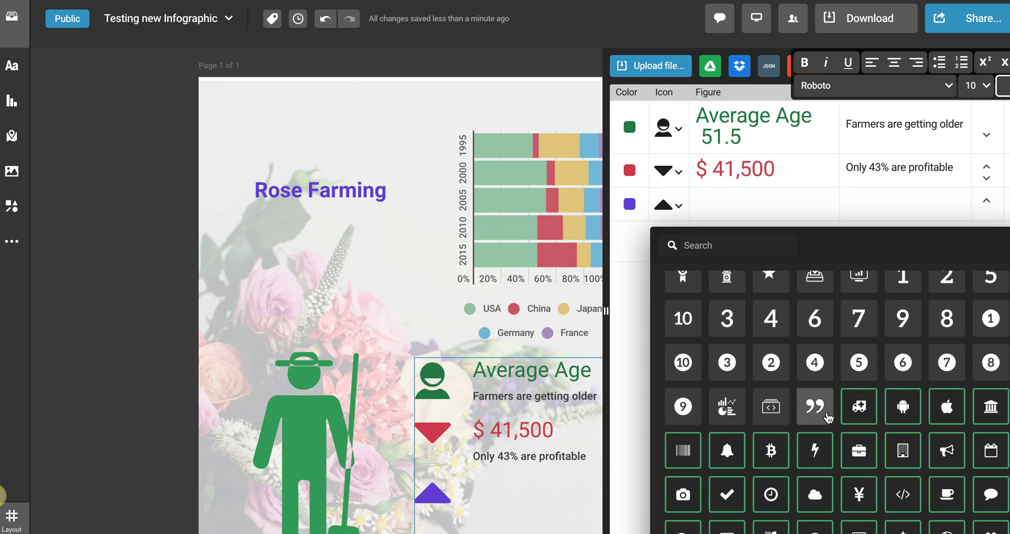
pyautogui.scroll(3, 858, 358)
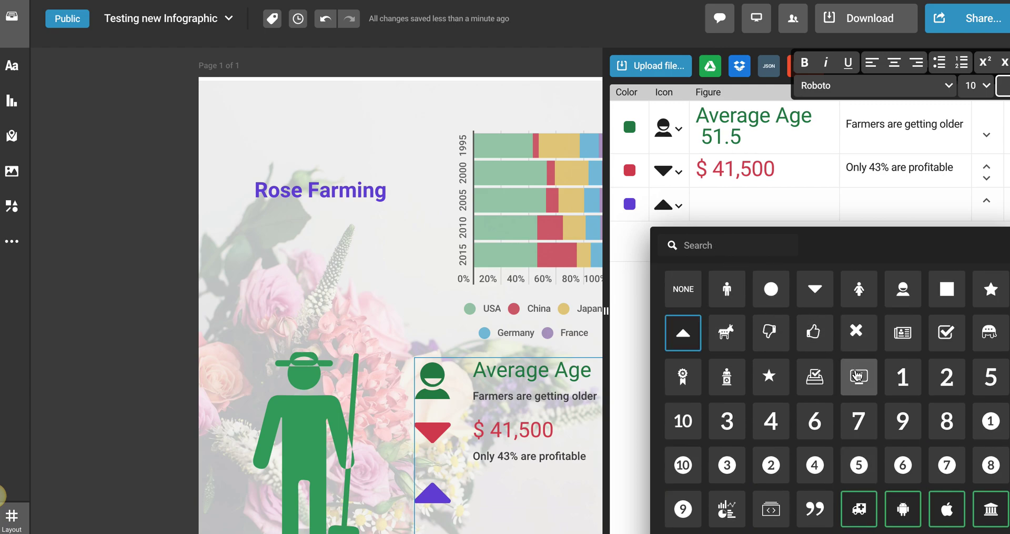
pyautogui.click(858, 375)
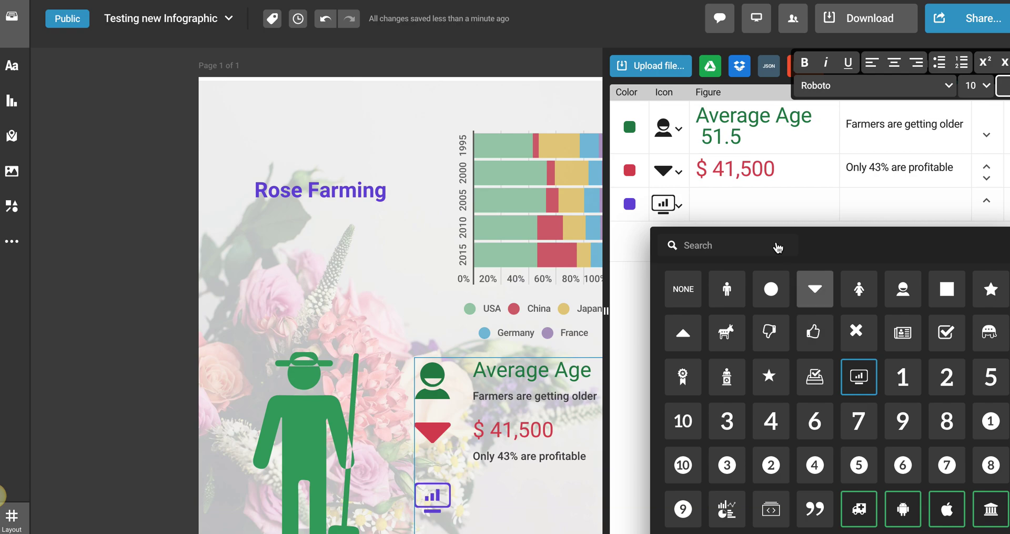
# Enter '43% Farms making money' as the third figure, with a draft caption 'Farms are profitable'
pyautogui.click(717, 203)
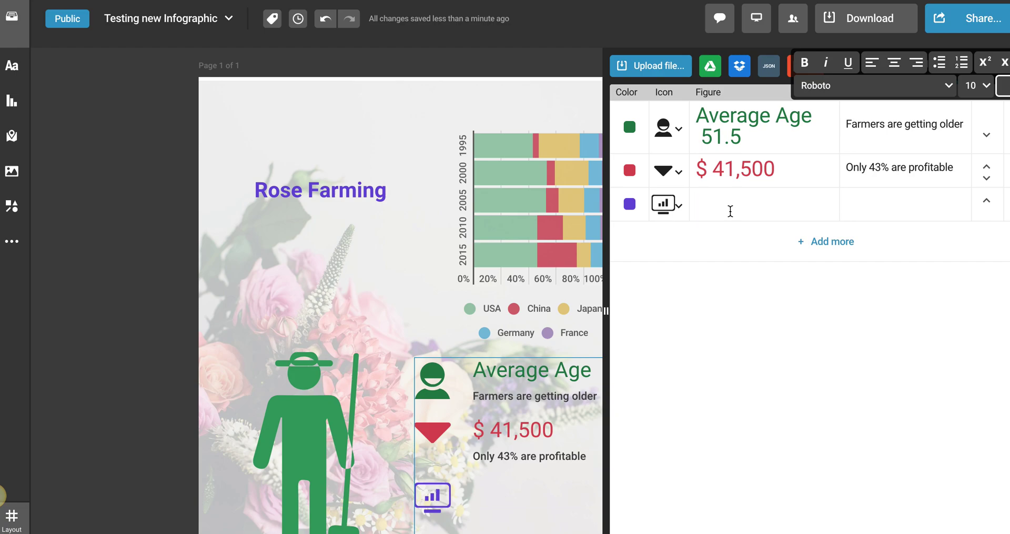
pyautogui.write('43%')
pyautogui.click(867, 204)
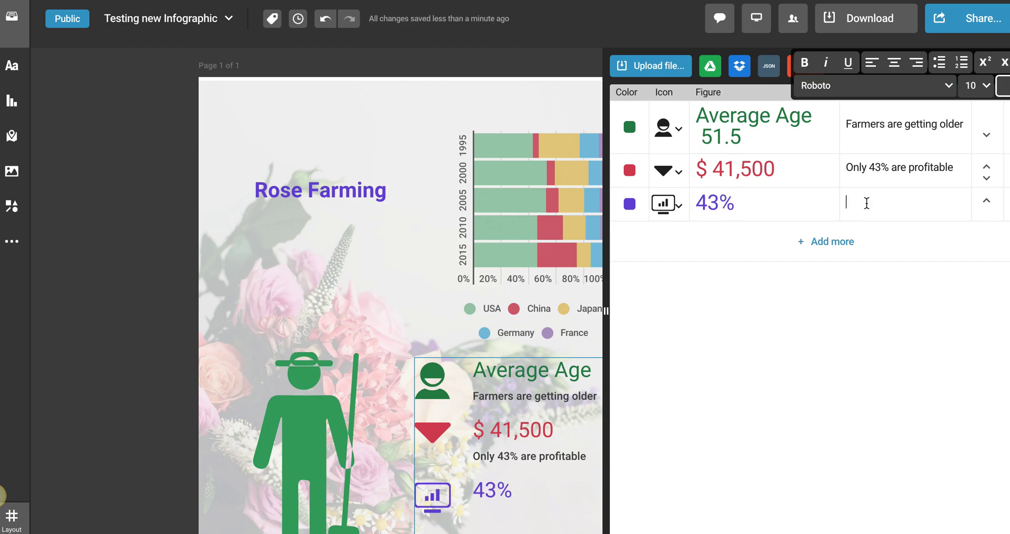
pyautogui.write('Far')
pyautogui.write('ms are ')
pyautogui.write('profitable')
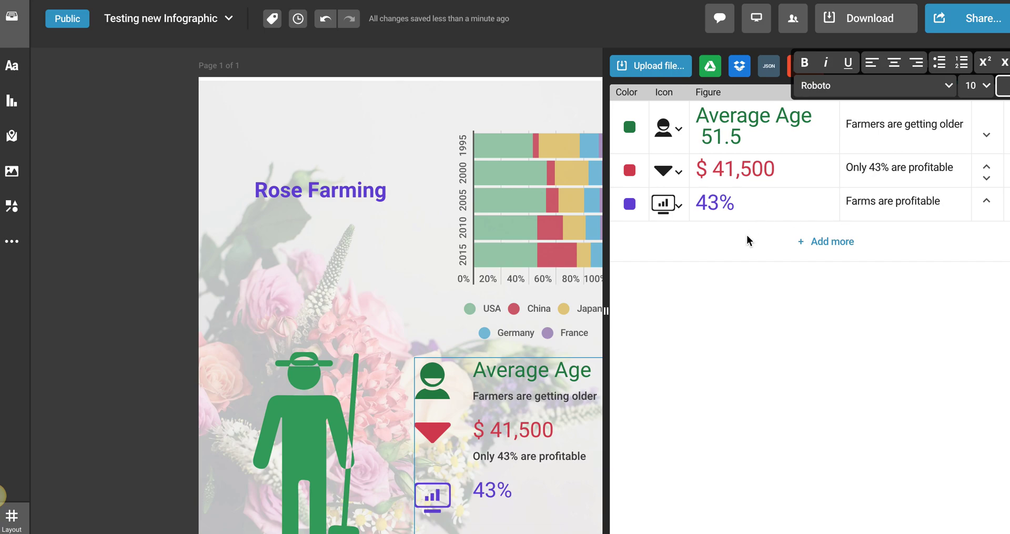
pyautogui.click(755, 203)
pyautogui.write('Farms')
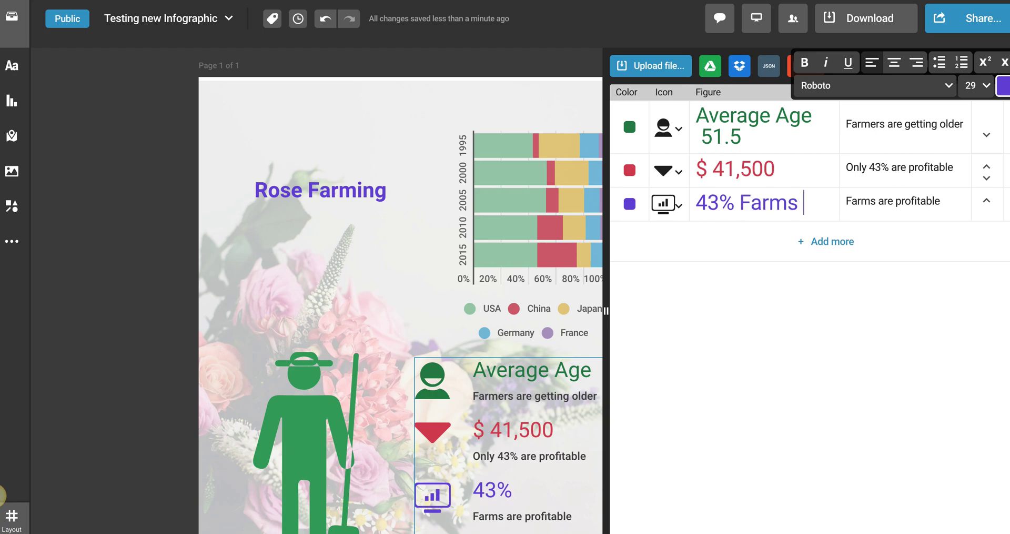
pyautogui.write(' making money')
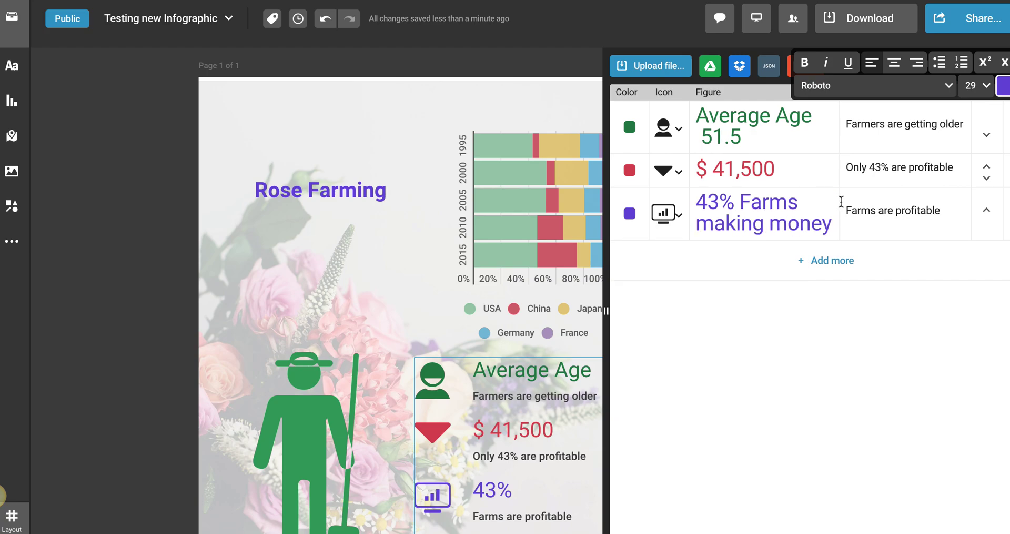
# Rewrite the third caption as 'Farmers are trying new tools' and finish editing the data
pyautogui.click(853, 210)
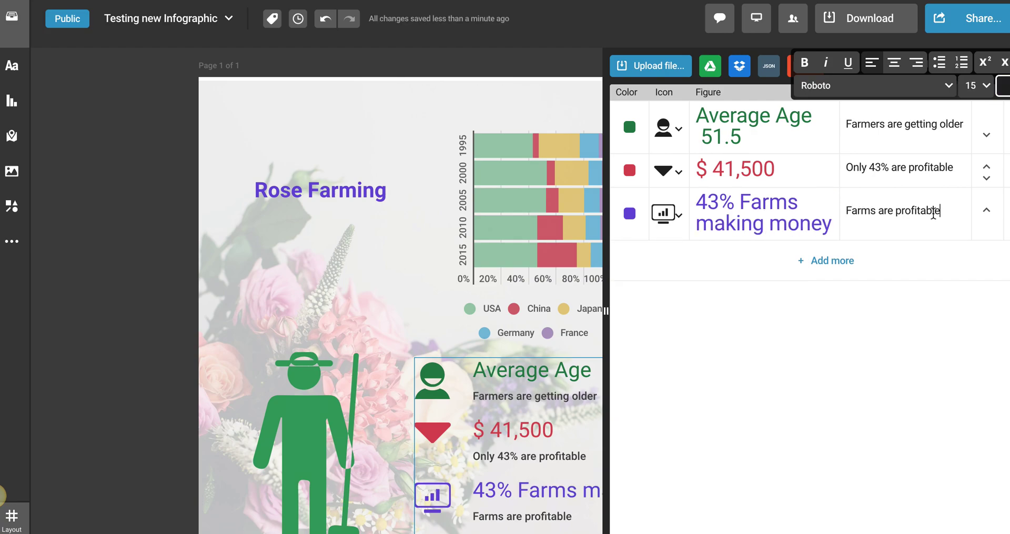
pyautogui.moveTo(947, 211); pyautogui.dragTo(868, 209)
pyautogui.write('ers are trying new too')
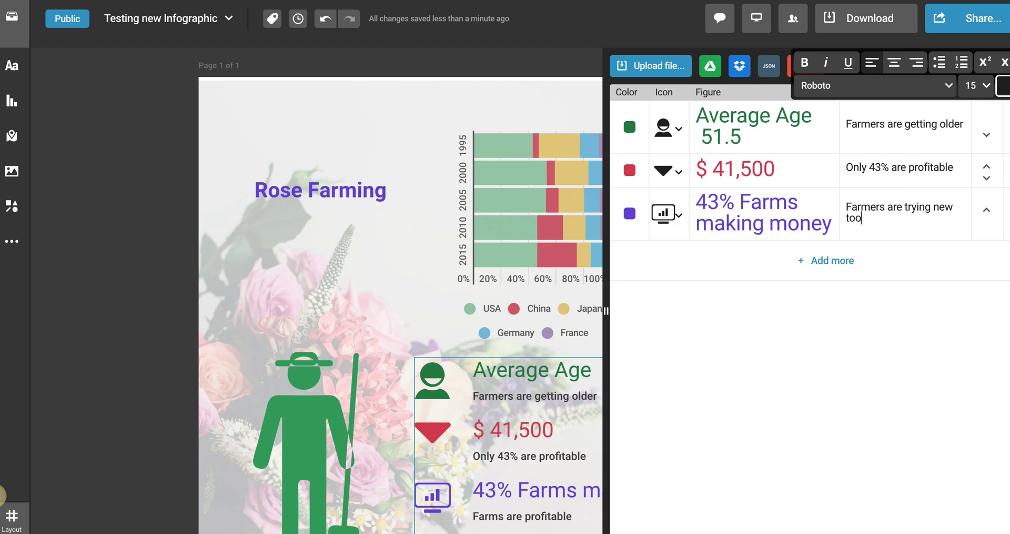
pyautogui.write('ls')
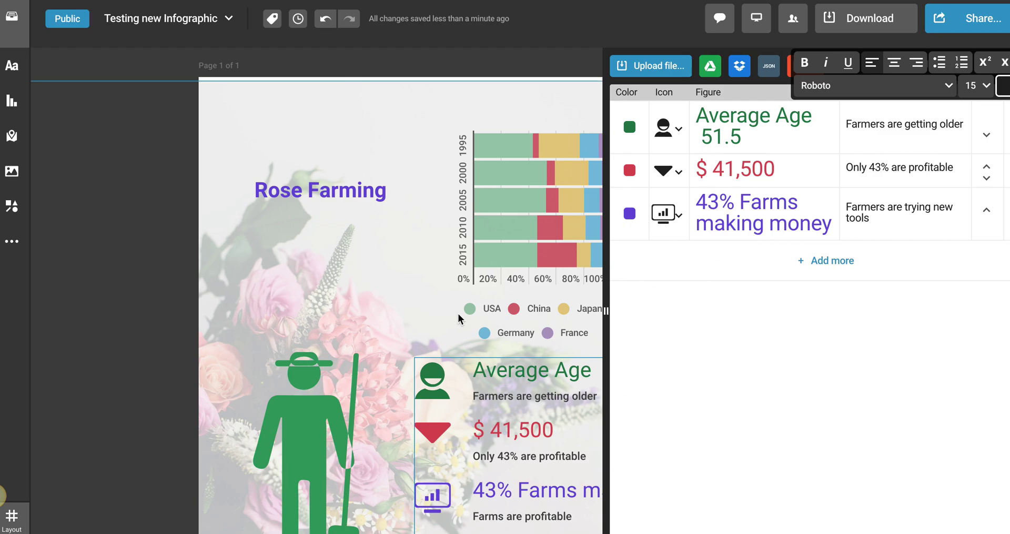
pyautogui.click(690, 302)
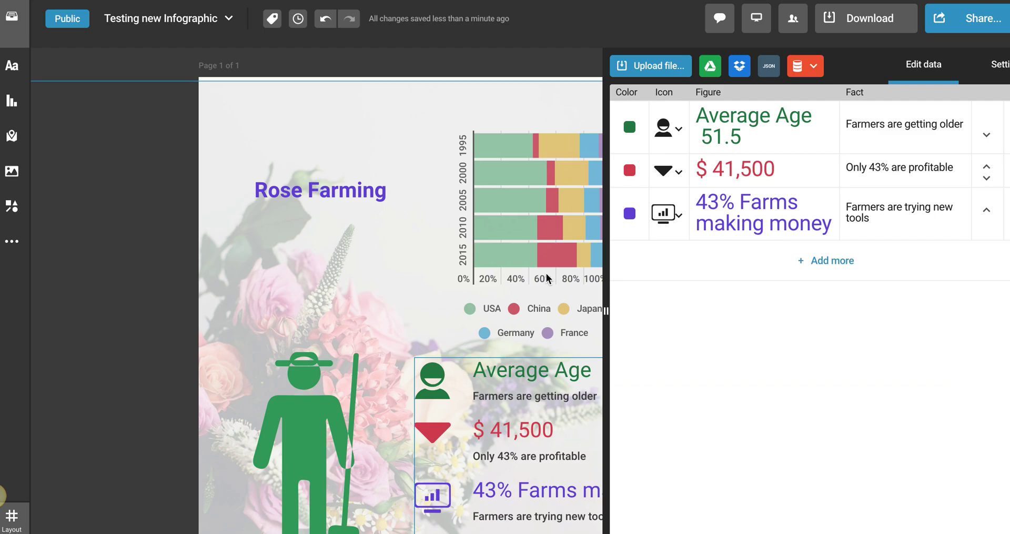
pyautogui.click(407, 284)
# Publish the infographic through Share and visit its public link in the browser
pyautogui.scroll(-1, 416, 348)
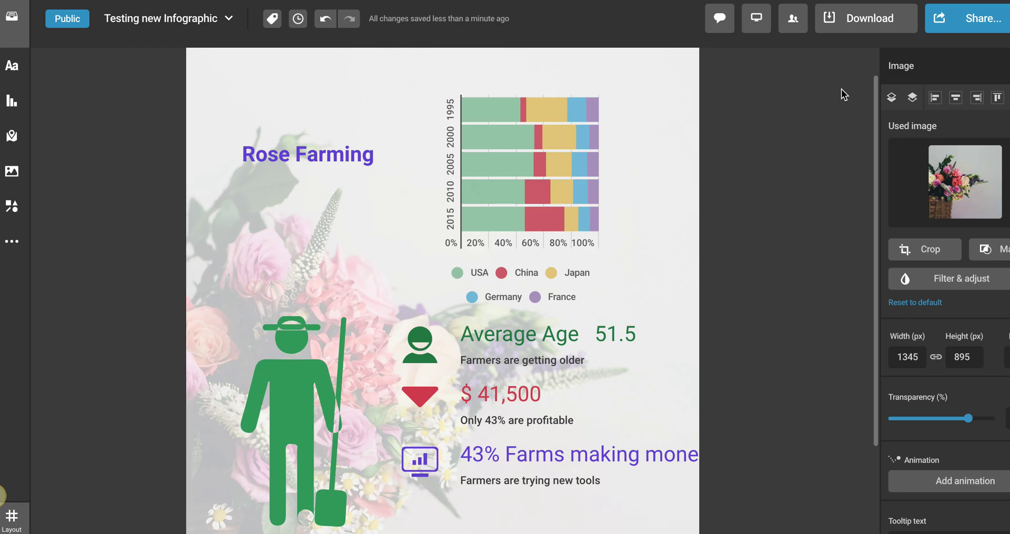
pyautogui.click(957, 21)
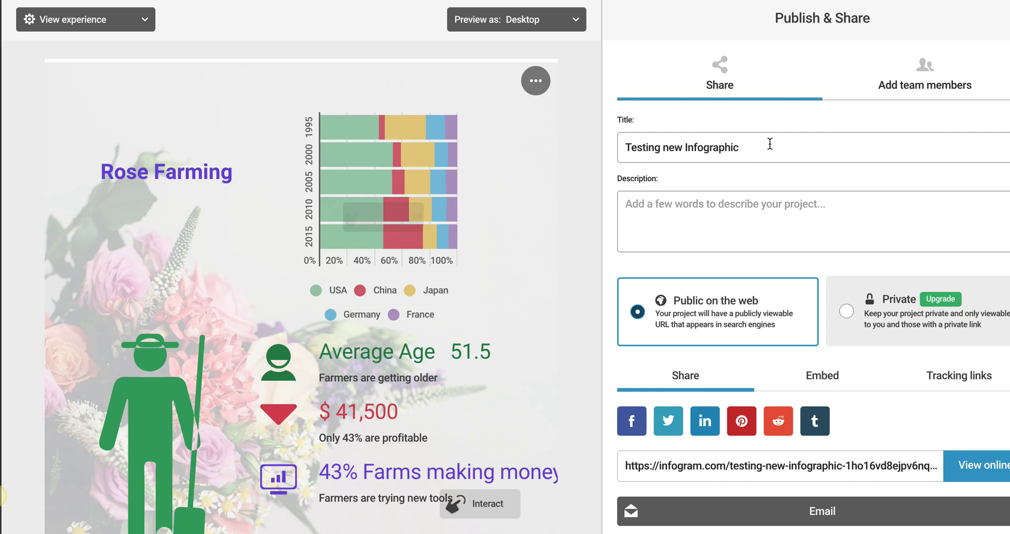
pyautogui.click(778, 467)
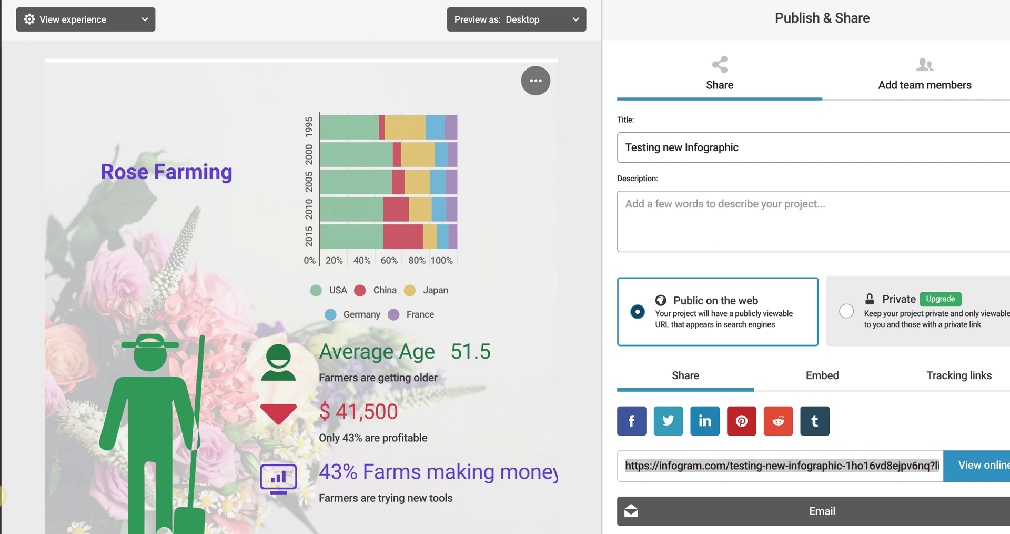
pyautogui.write('https://infogram.com/testing-new-infographic-1ho16vd8ejpv6nq?live')
pyautogui.press('Return')
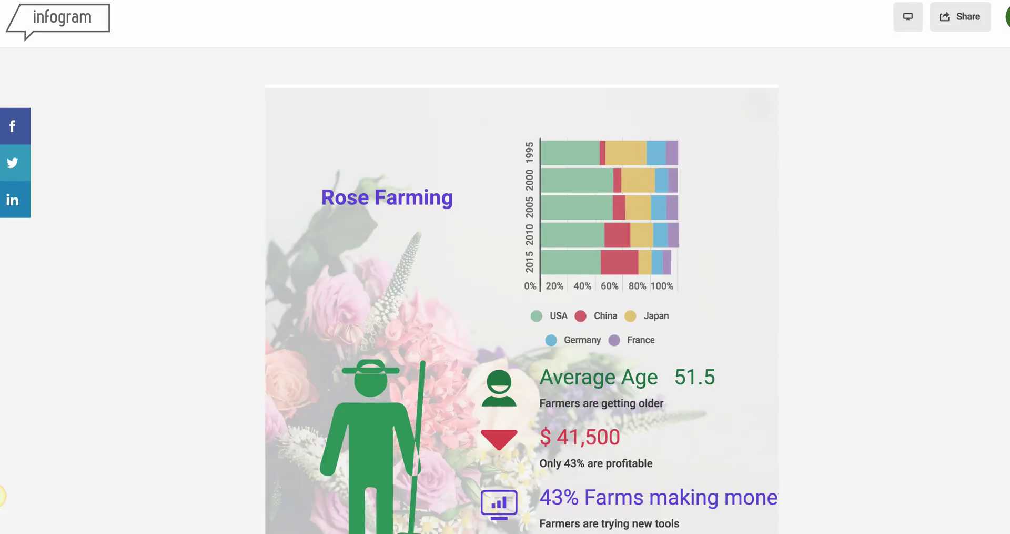
pyautogui.scroll(-2, 202, 290)
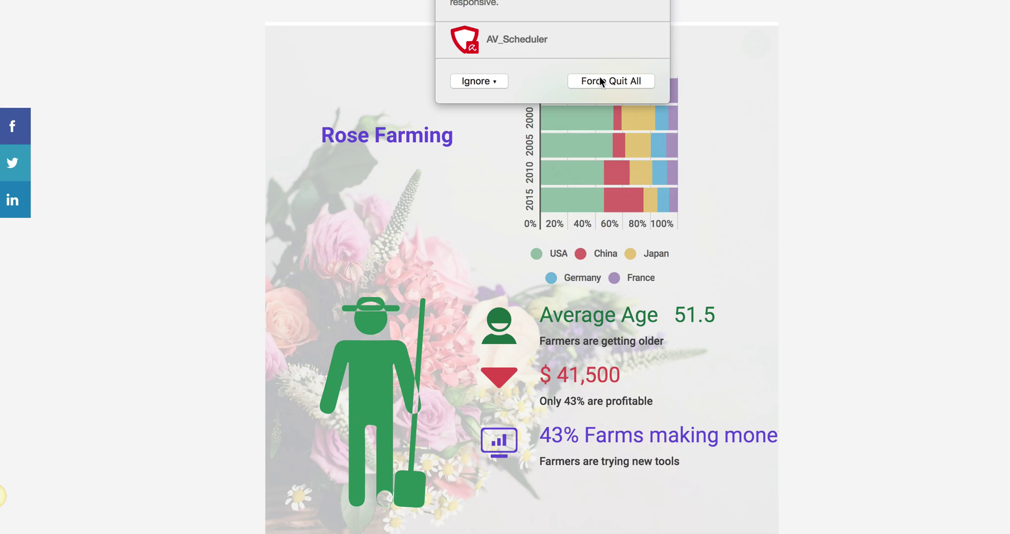
# Dismiss the unresponsive-application notice with Ignore For Now
pyautogui.click(469, 82)
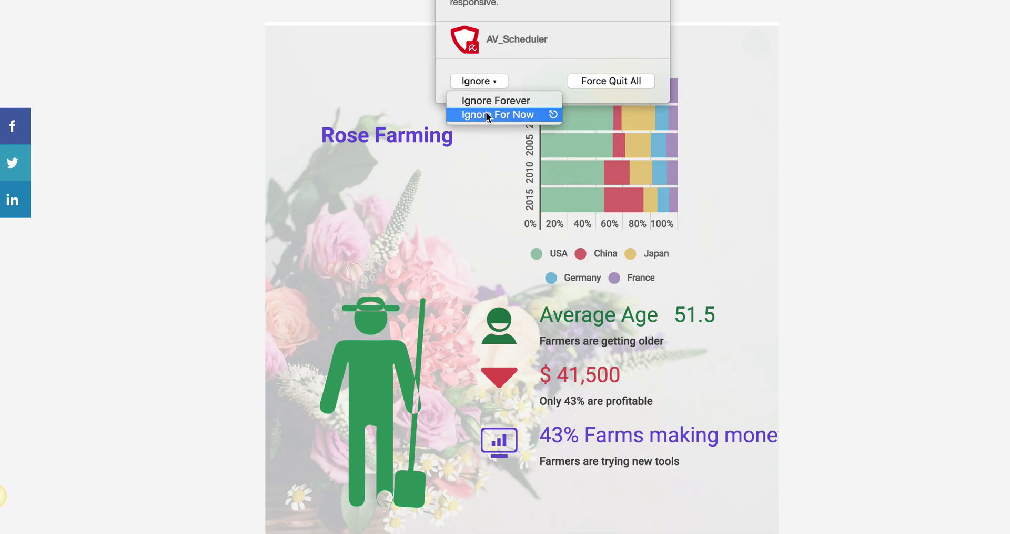
pyautogui.click(485, 114)
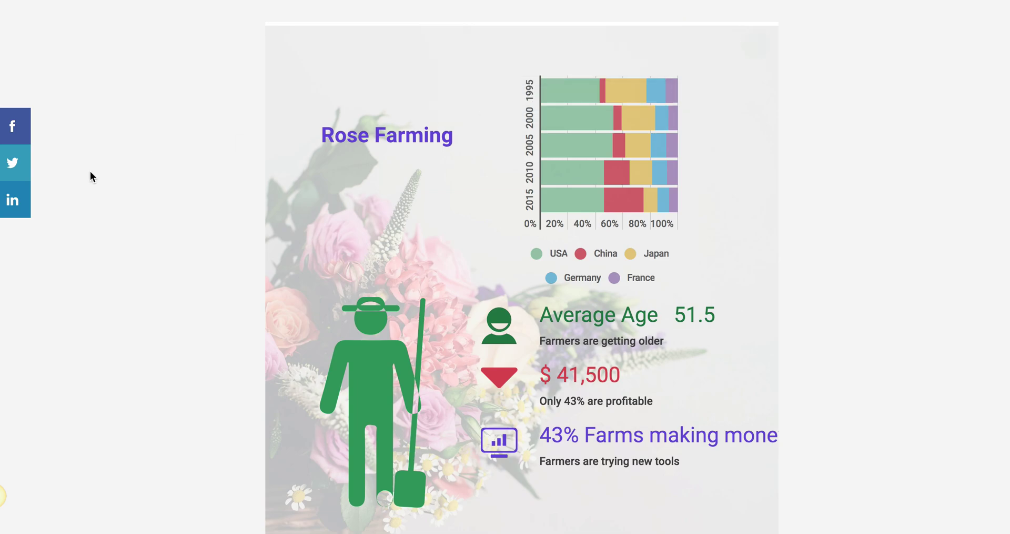